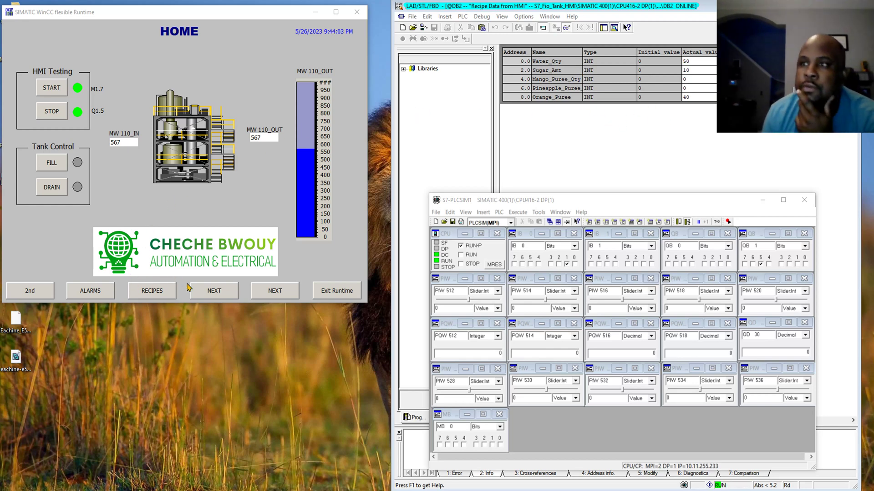
Open the RECIPES screen and select the Mango recipe
click(150, 291)
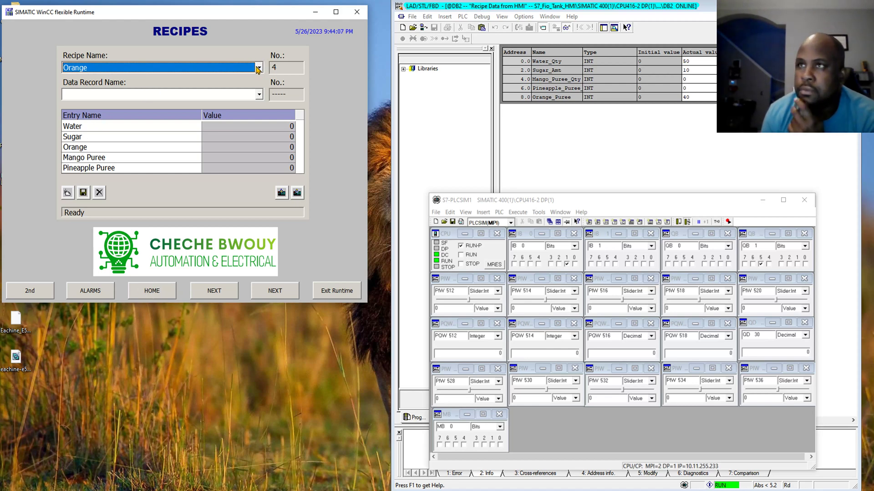
click(259, 68)
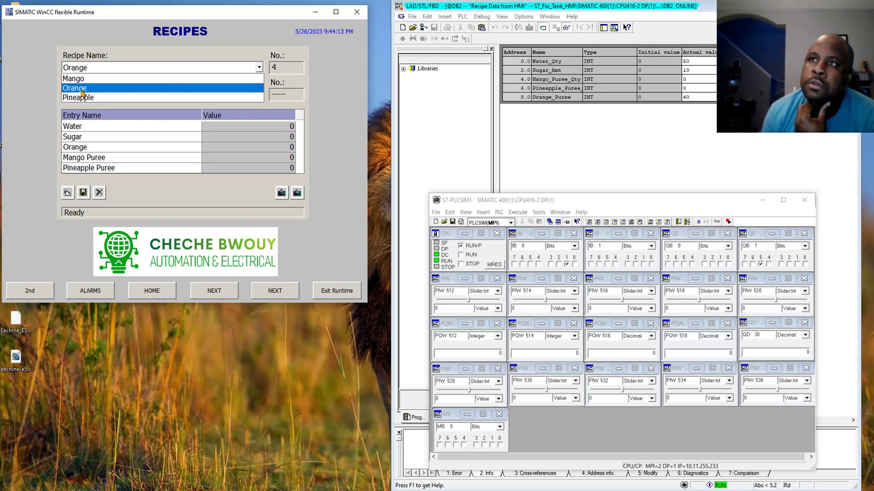
click(82, 81)
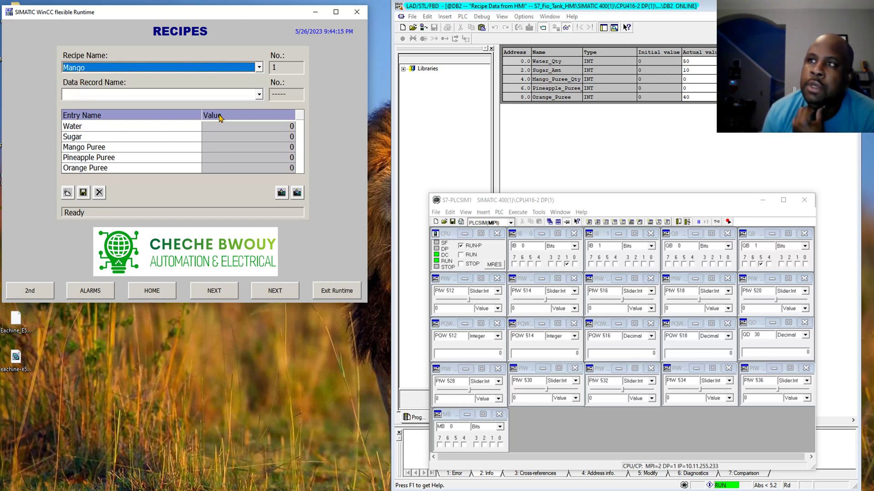
Review the Mango Drink and Mango Juice records, then load Mango Water (Water 85, Mango Puree 15)
click(259, 94)
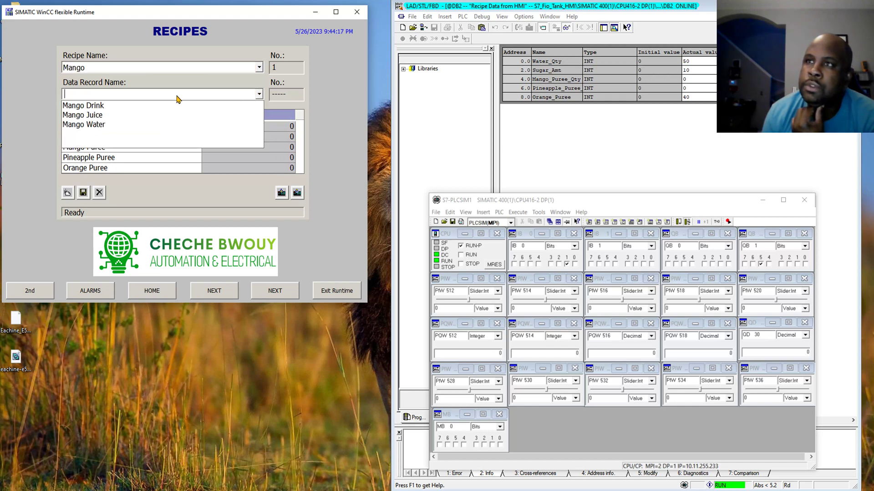
click(97, 106)
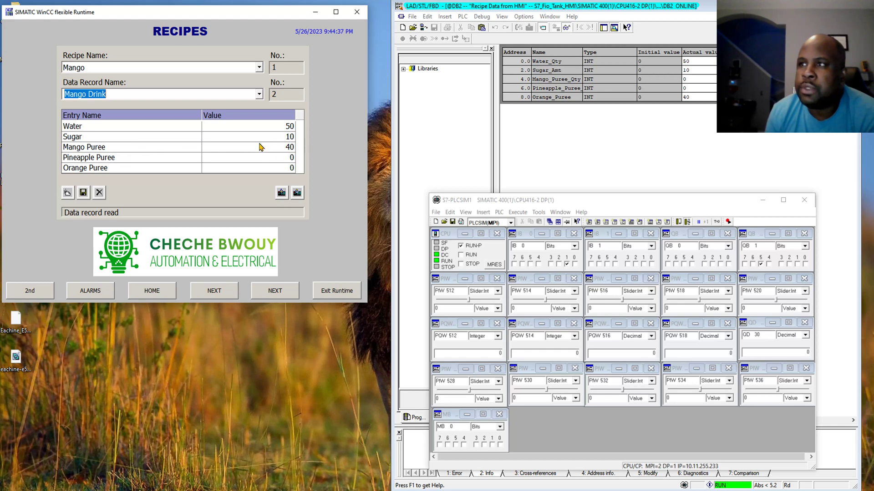
click(259, 94)
click(137, 115)
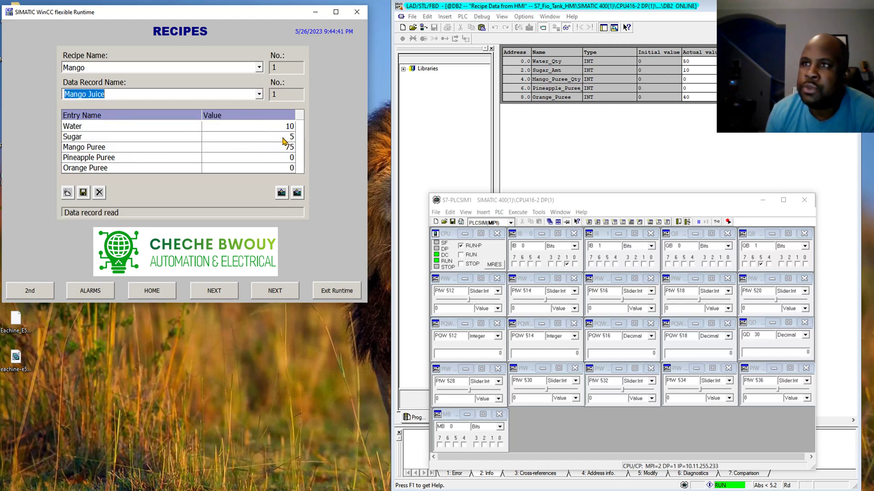
click(259, 94)
click(105, 125)
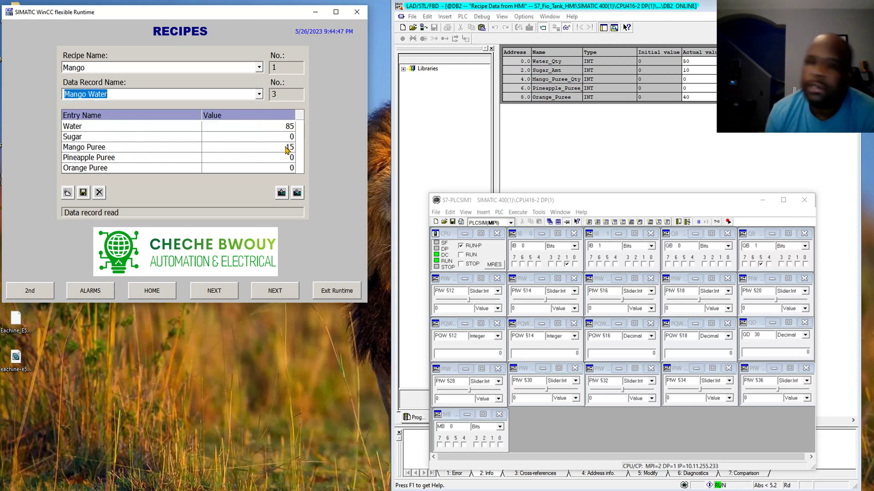
Write Mango Water, then Pineapple Drink (Water 50, Sugar 10, Pineapple 40), to the PLC, then switch to WinCC flexible Advanced
click(281, 193)
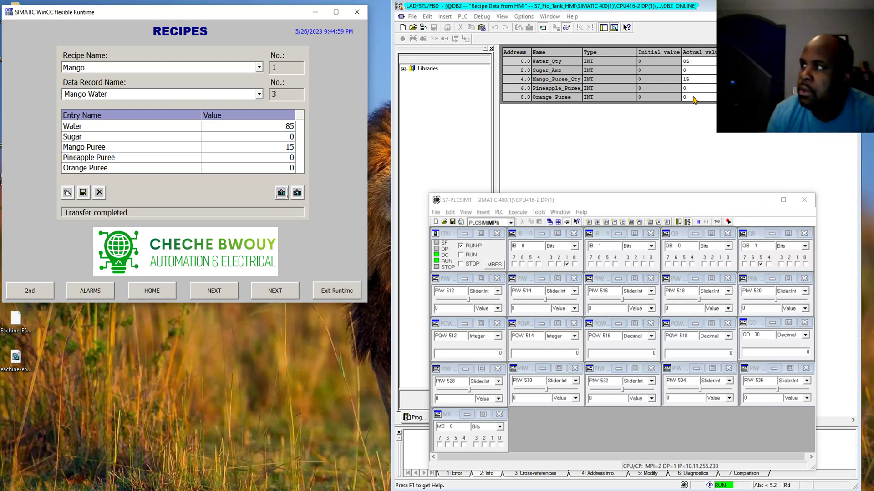
click(261, 69)
click(118, 99)
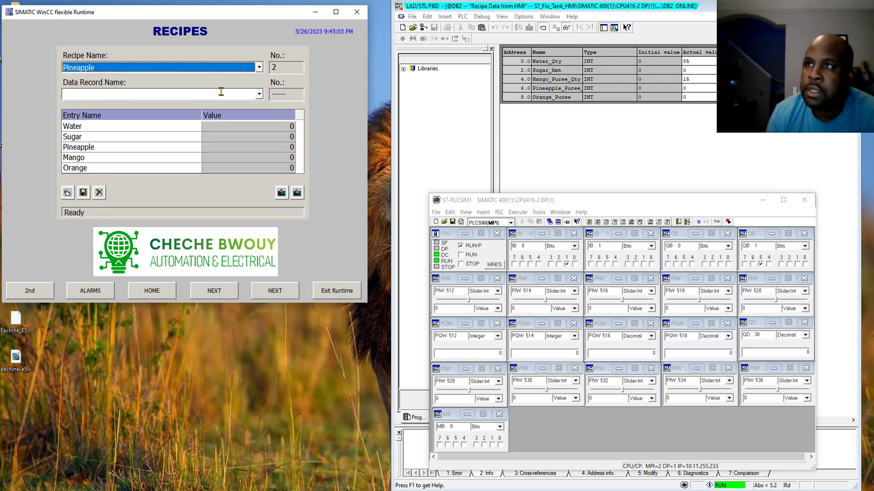
click(261, 96)
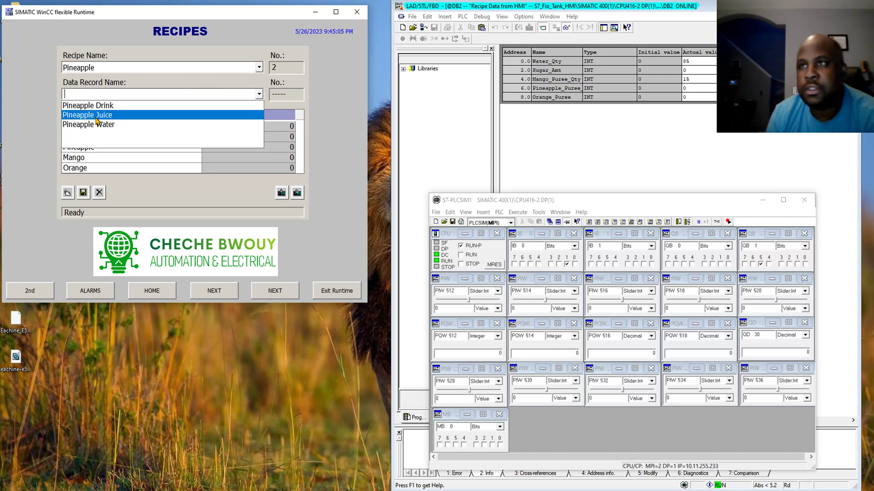
click(97, 107)
click(282, 192)
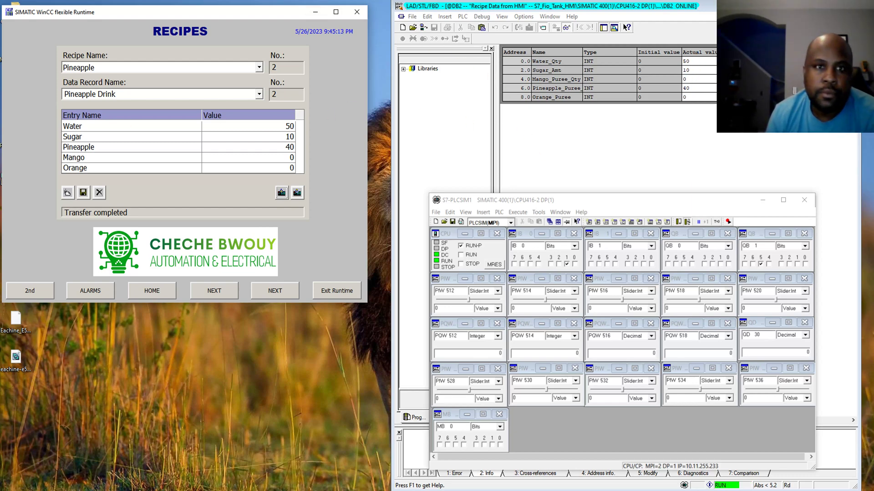
key(alt+Tab)
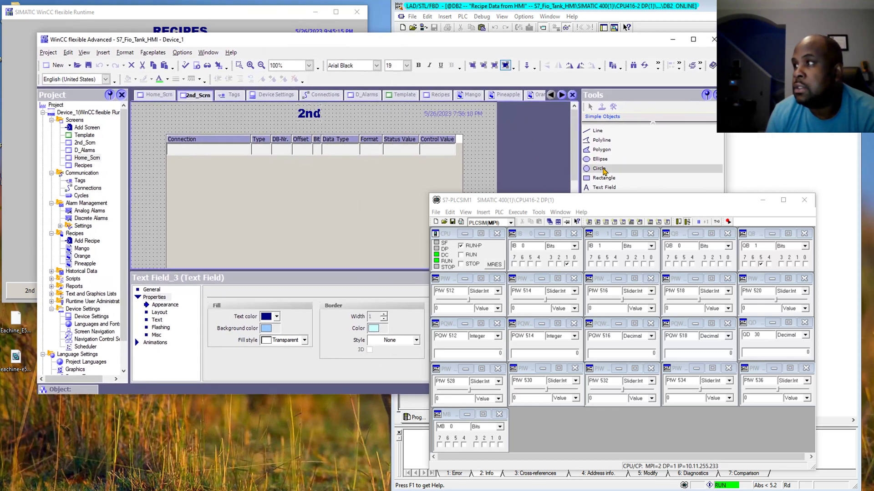
Hide S7-PLCSIM, stretch the editor to full height, and open the Mango recipe's data records
click(764, 202)
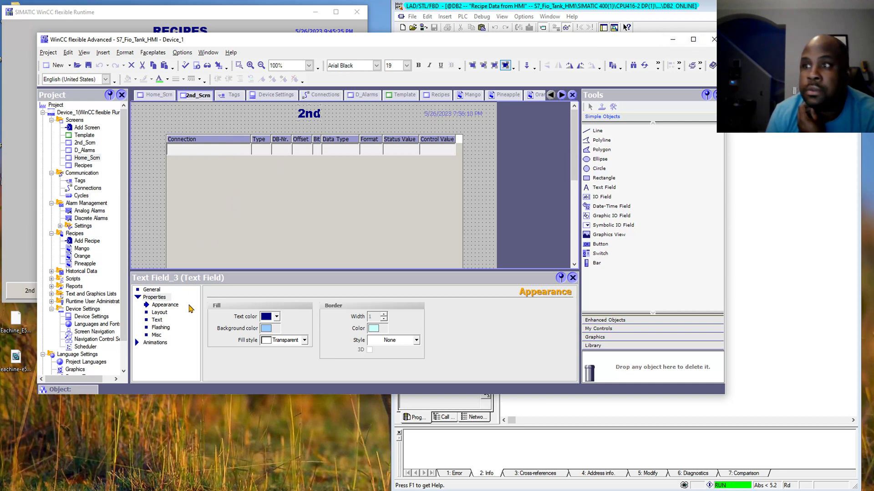
drag(267, 395, 267, 490)
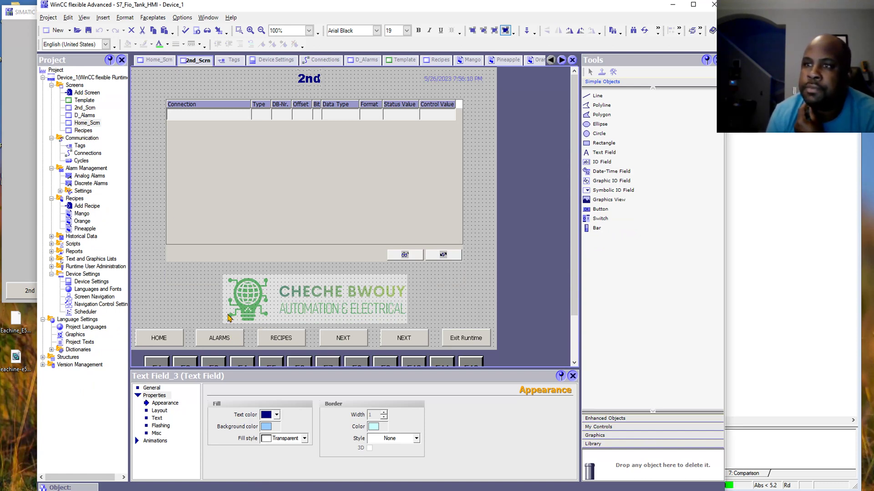
double_click(80, 215)
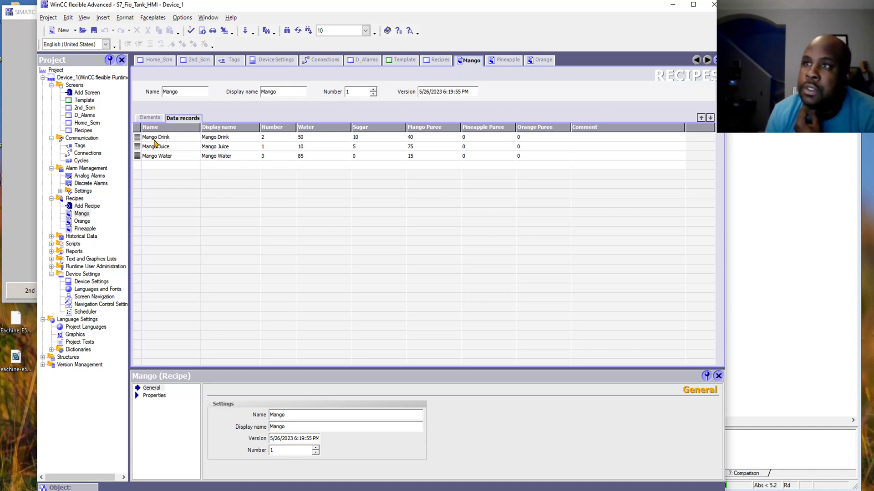
Review the elements and data records of the Mango and Orange recipes
click(150, 117)
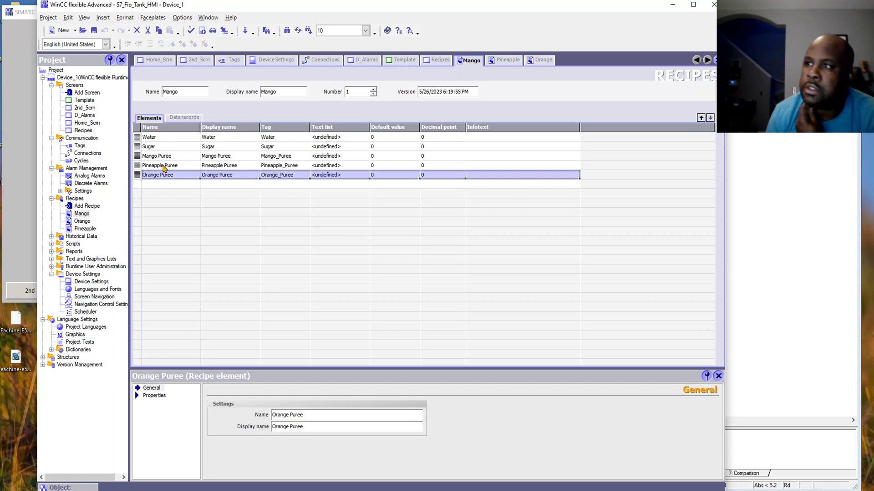
click(174, 118)
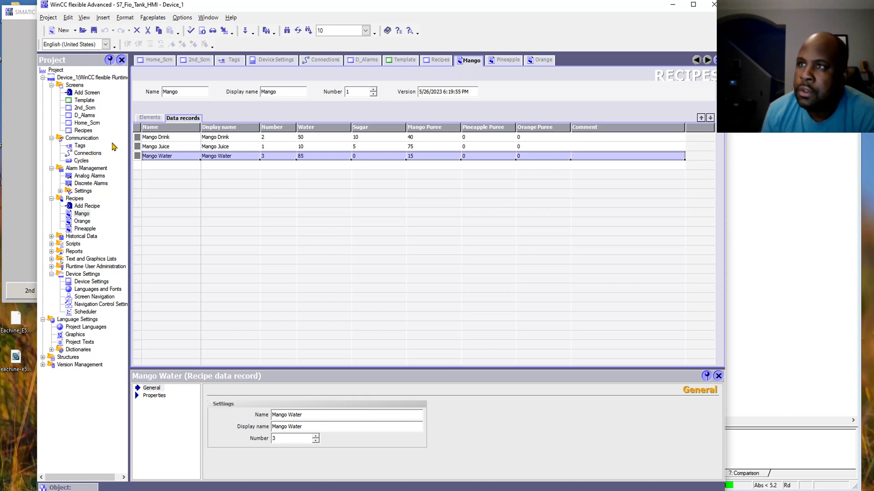
double_click(78, 222)
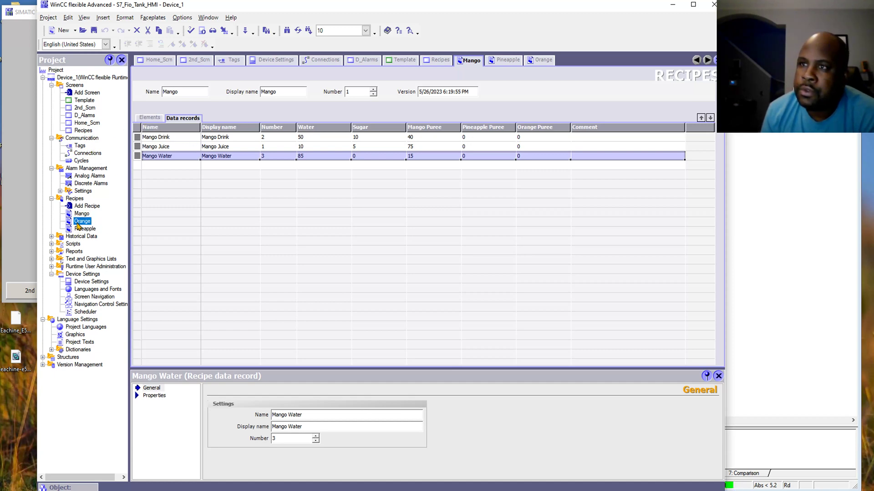
click(151, 118)
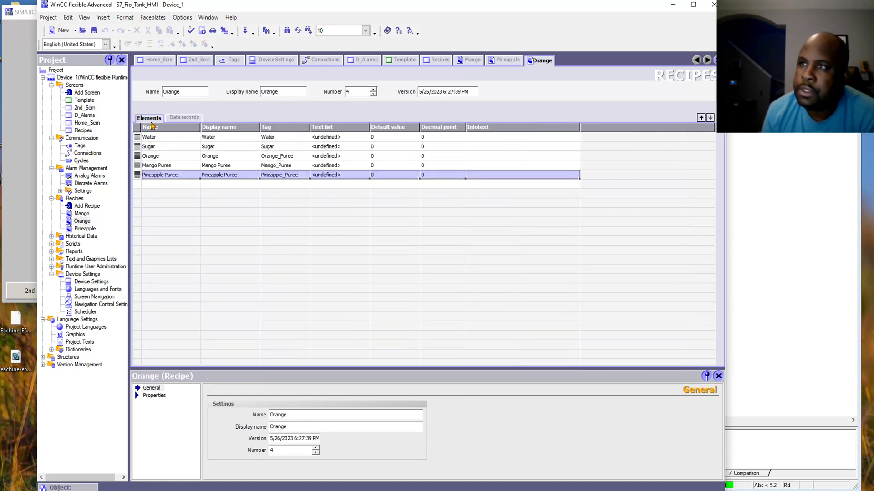
click(182, 118)
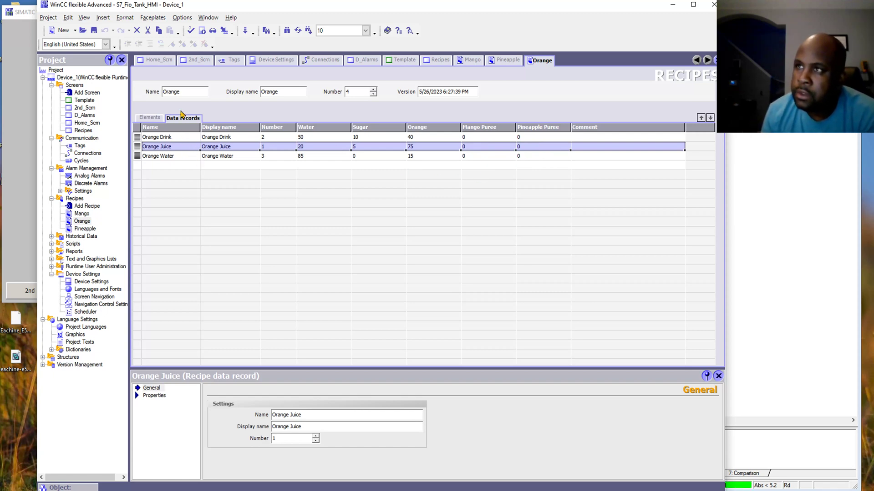
Check the Pineapple recipe's data records, then open the Recipes screen
double_click(84, 229)
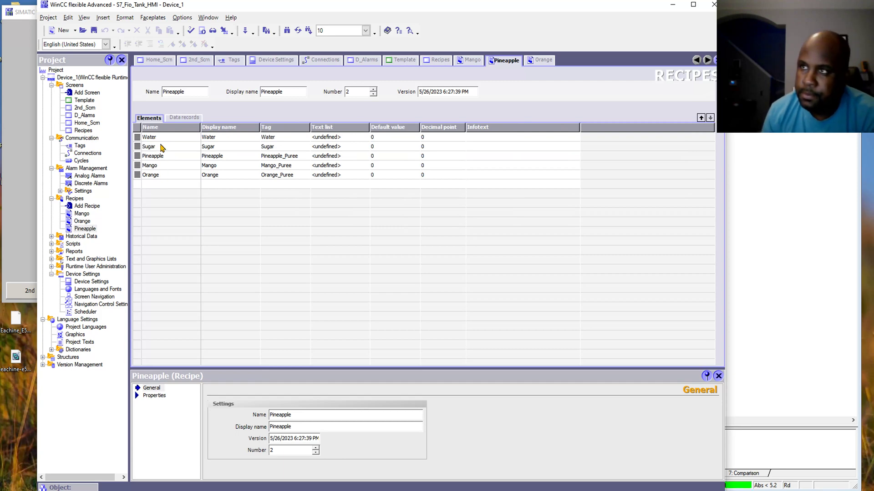
click(180, 119)
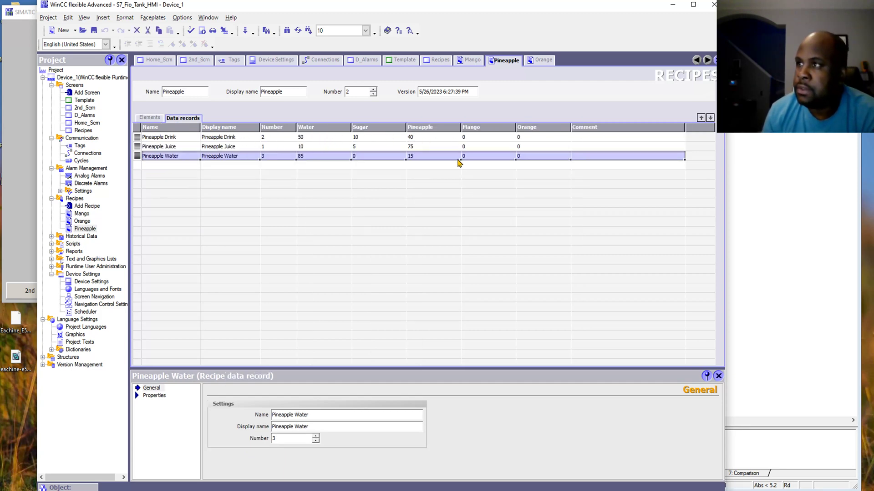
click(82, 131)
double_click(83, 131)
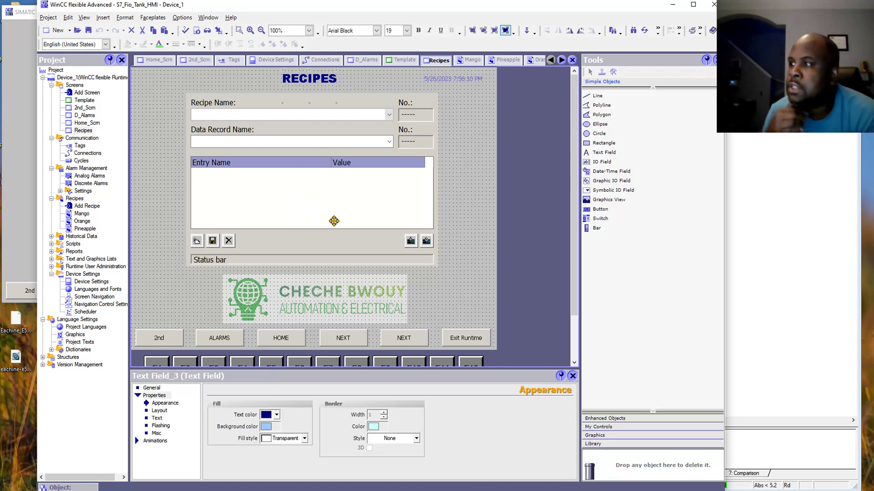
Place a Recipe View from Enhanced Objects on the RECIPES screen and open its properties
click(606, 418)
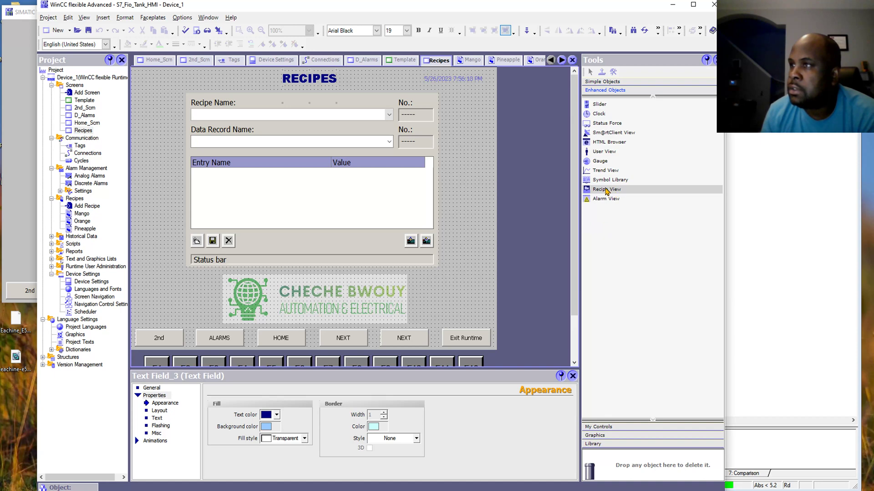
drag(607, 191, 251, 249)
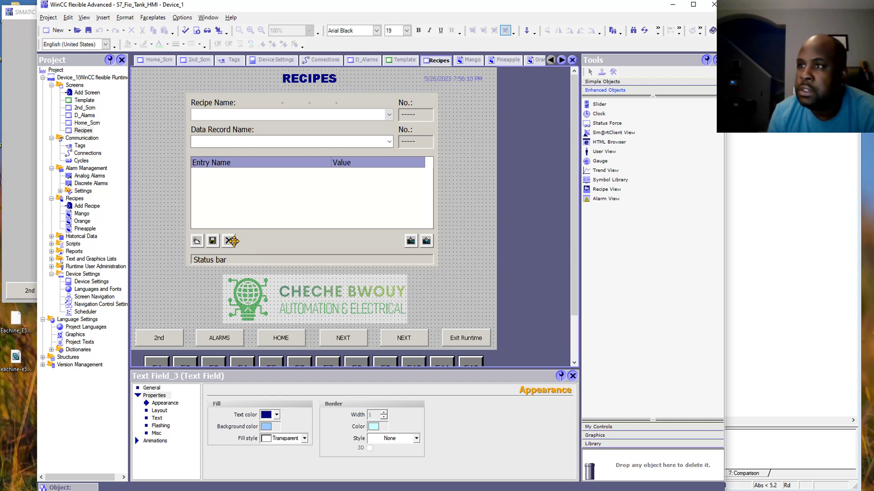
click(281, 192)
double_click(281, 191)
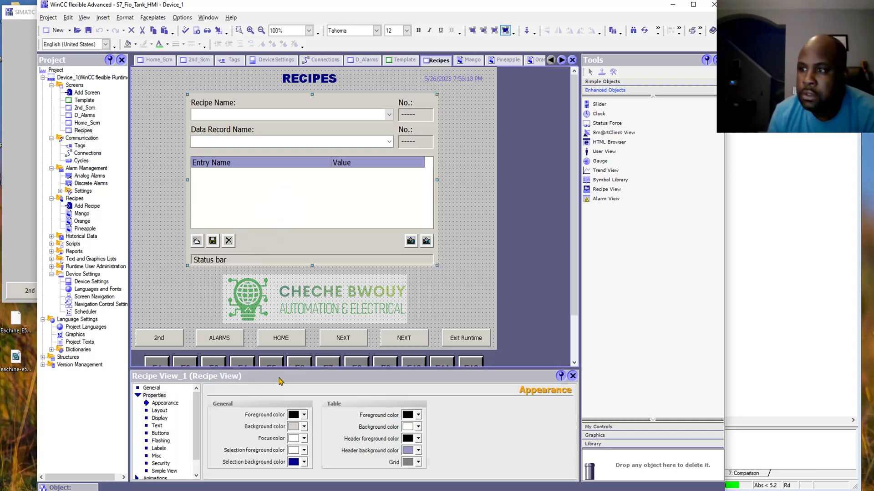
Browse Recipe View_1's General, Appearance, Simple View, Buttons, Security and Display properties
click(152, 389)
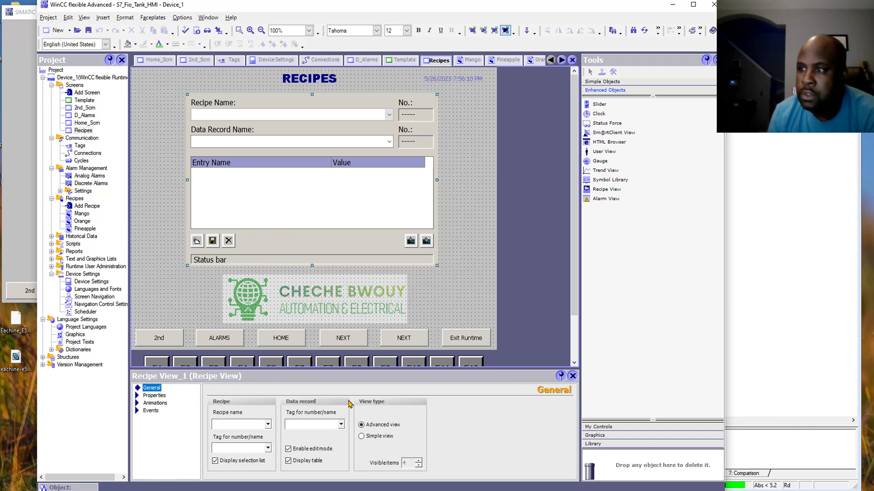
click(139, 396)
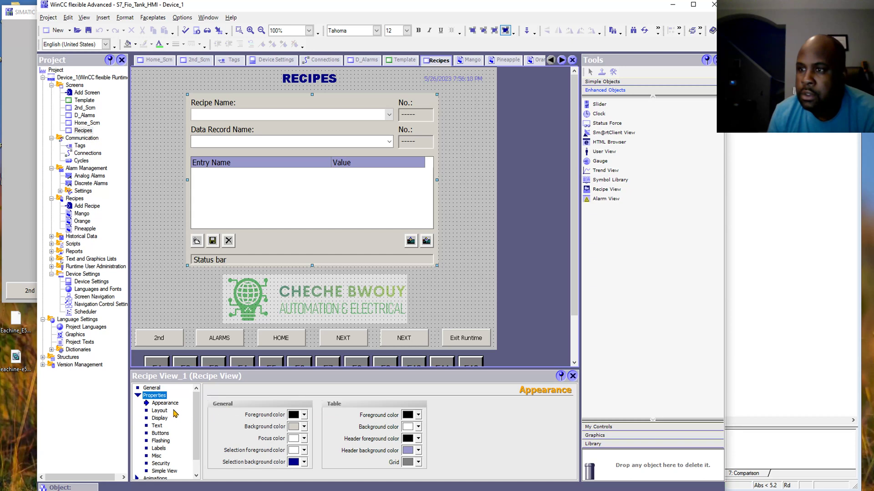
click(161, 457)
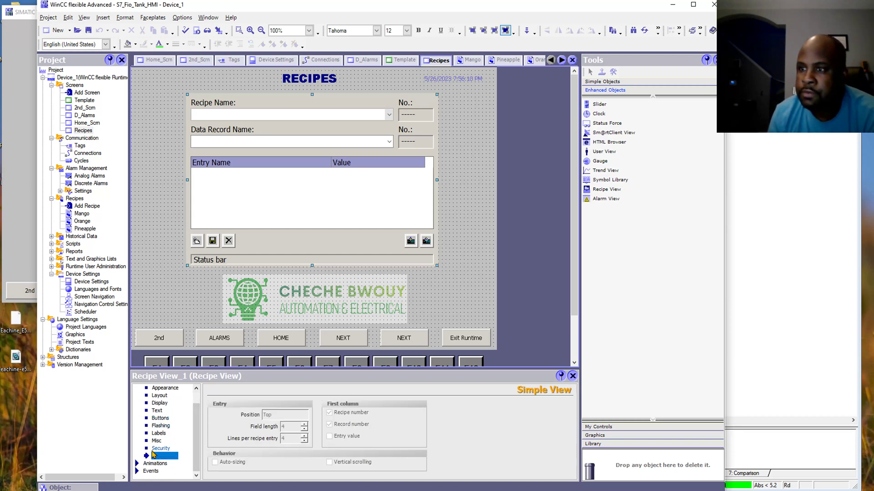
click(163, 419)
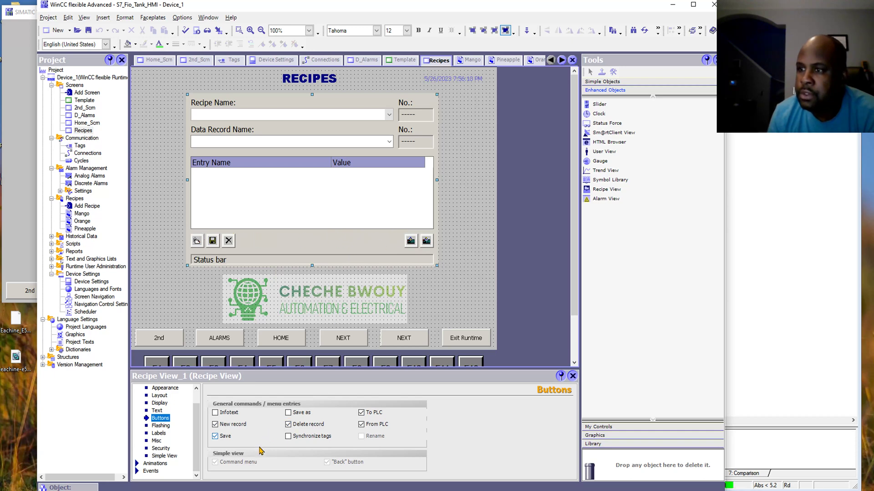
click(165, 450)
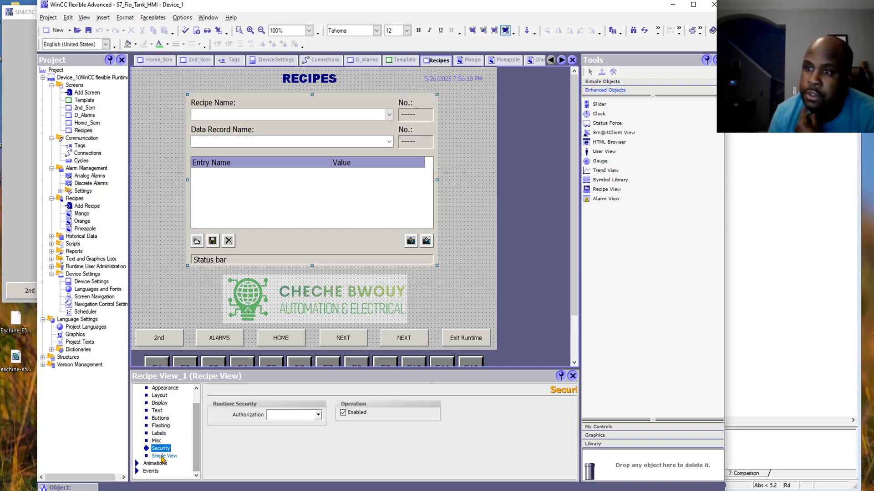
scroll(181, 448, up, 2)
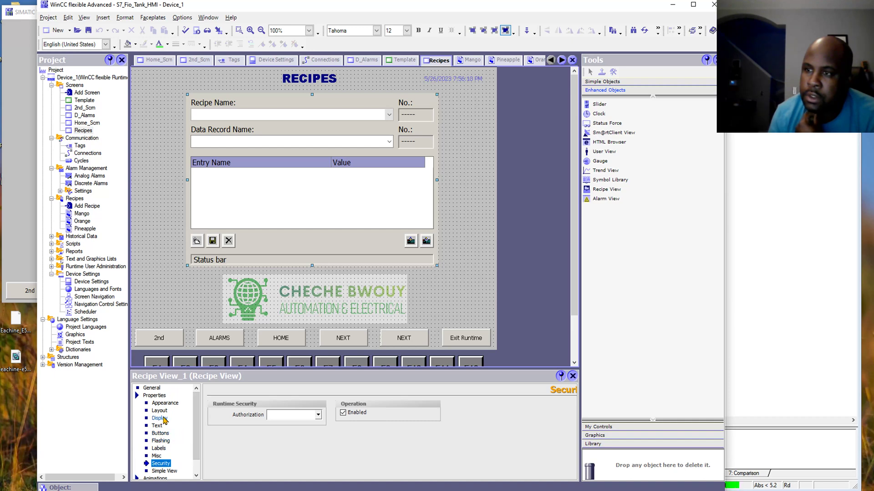
click(161, 419)
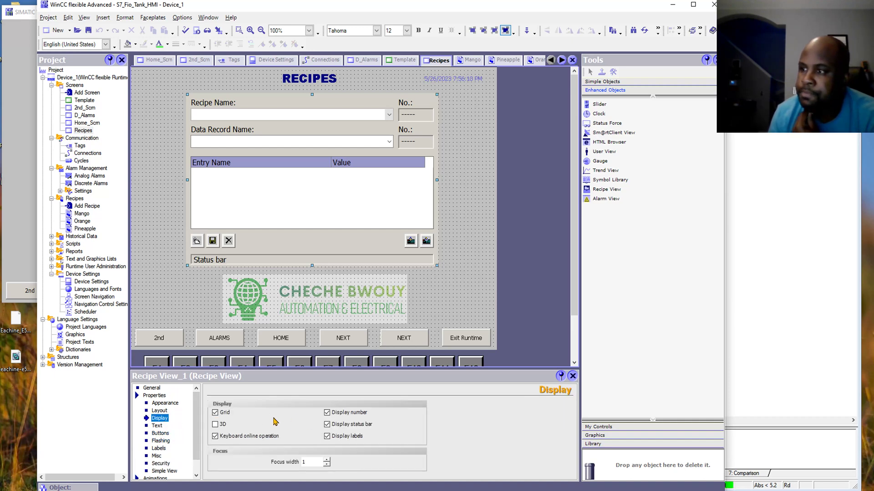
click(153, 396)
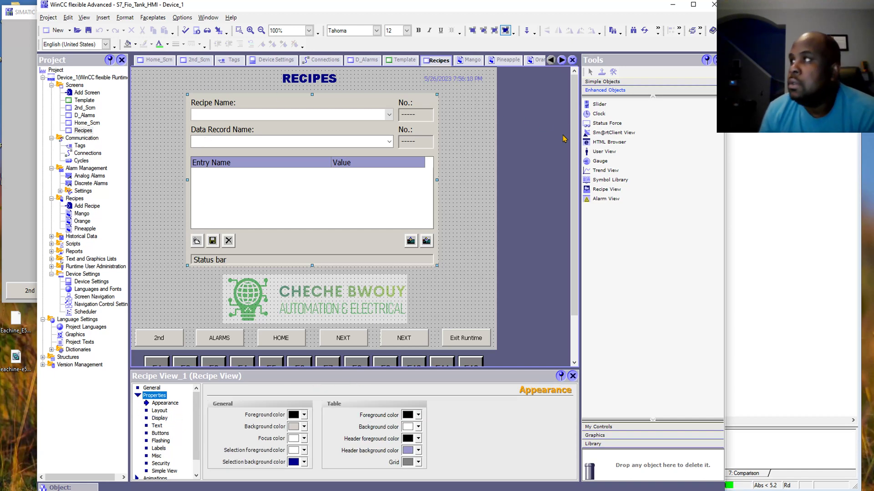
Open DB2 online in SIMATIC Manager to confirm Water_Qty 50, Sugar_Amt 10, Pineapple_Puree 40
click(796, 141)
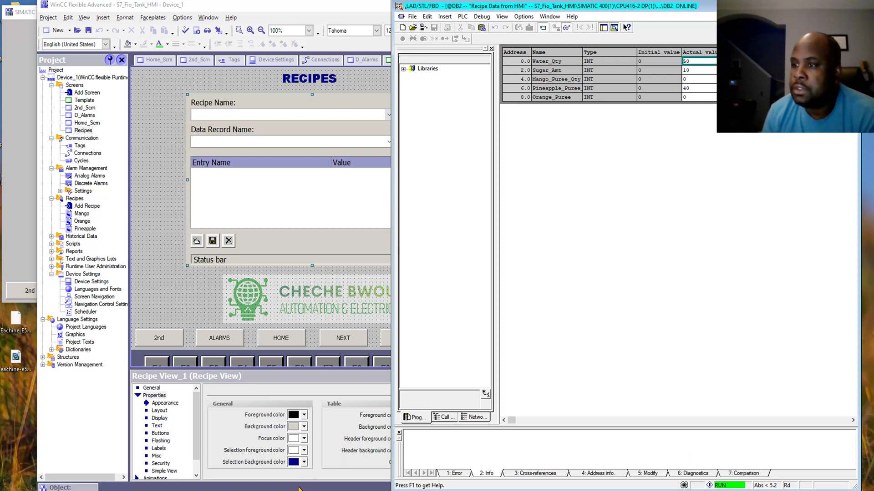
key(alt+Tab)
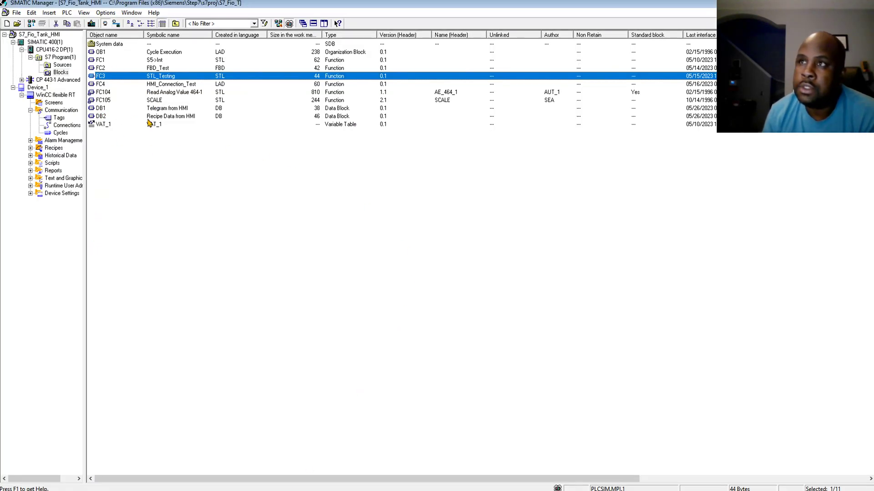
double_click(101, 117)
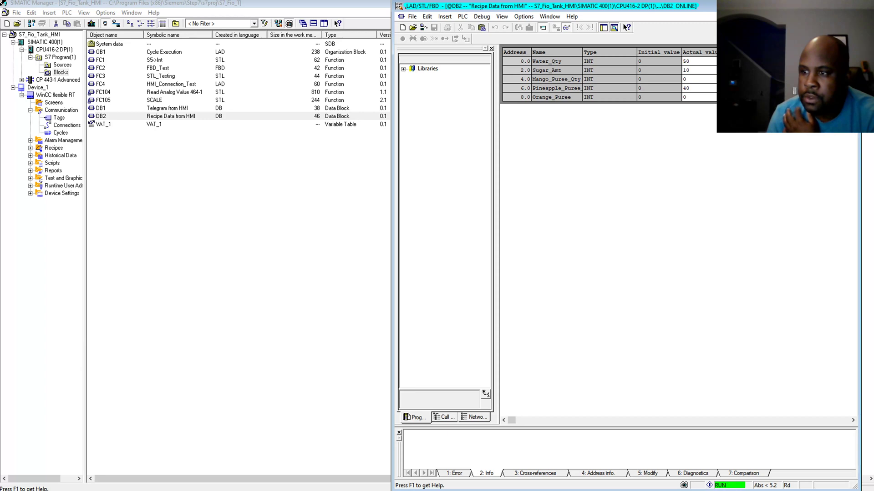
key(alt+Tab)
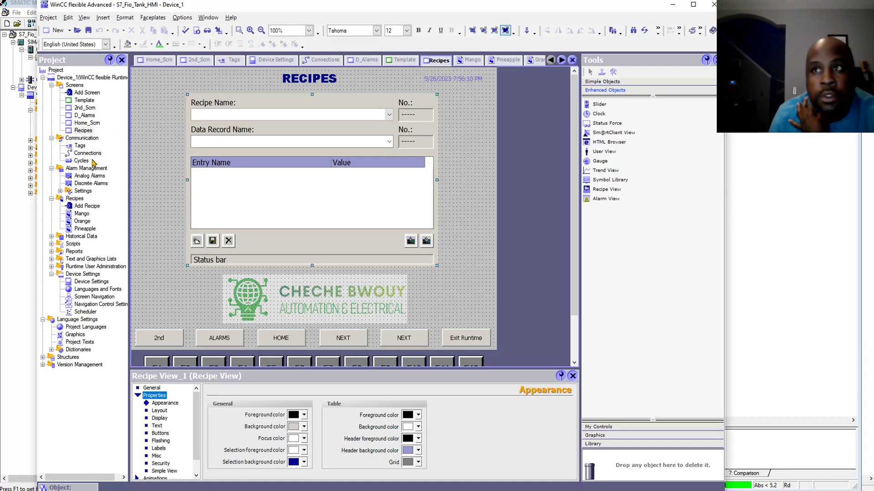
Open the Tags editor and narrow the WinCC window so the online DB2 table shows beside it
double_click(80, 146)
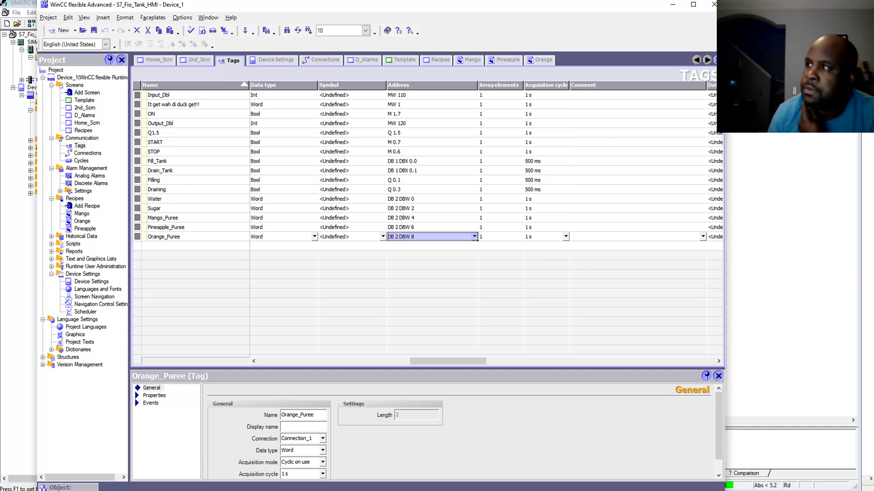
drag(724, 131, 494, 171)
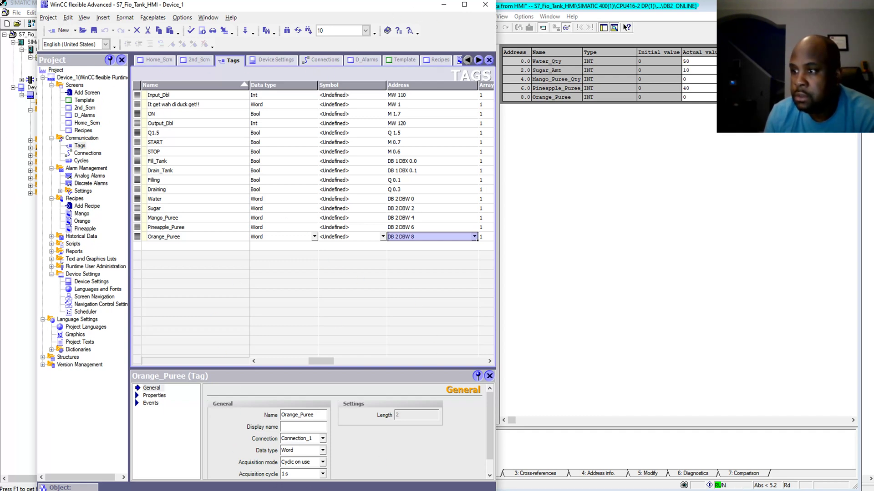
Switch to Runtime and return to the RECIPES screen by way of the Digital Alarms screen
key(alt+Tab)
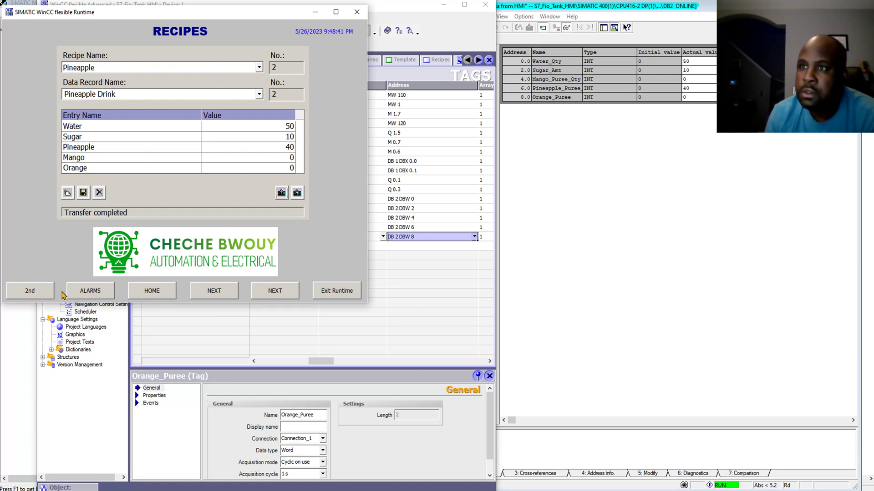
click(37, 295)
click(91, 297)
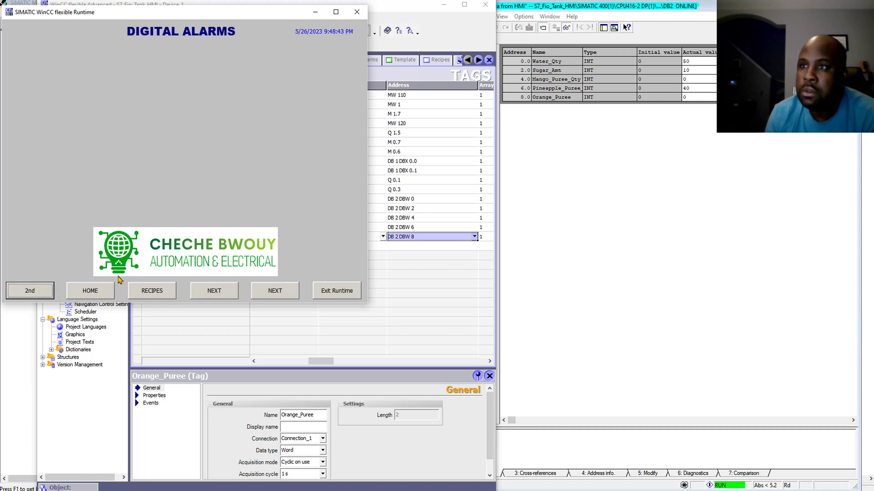
click(155, 289)
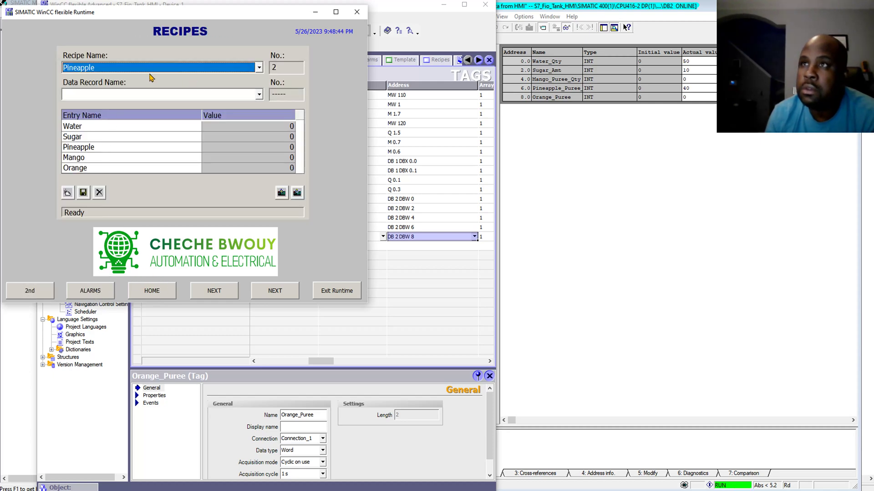
Load the Mango recipe's Mango Drink record and write it to the PLC
click(257, 69)
click(88, 80)
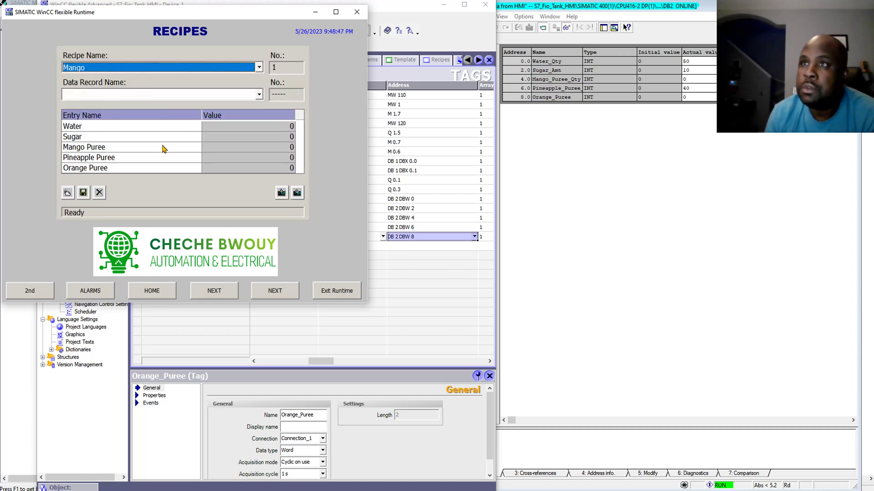
click(259, 94)
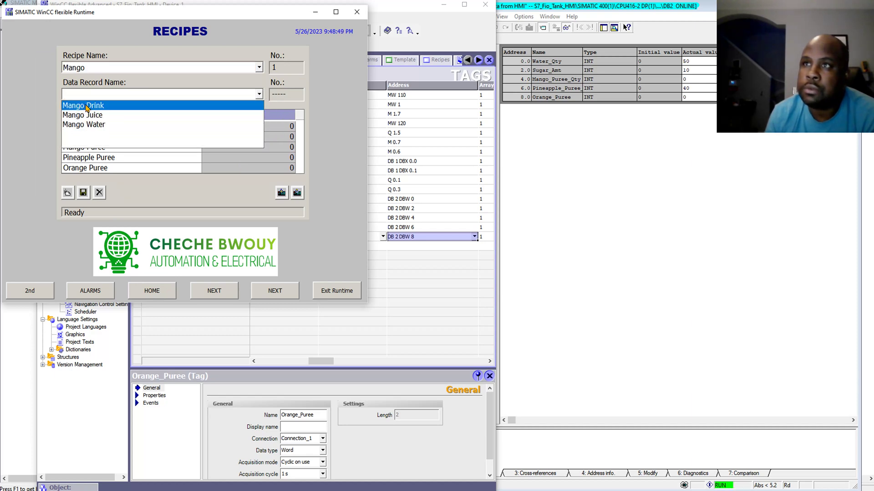
click(86, 107)
click(282, 192)
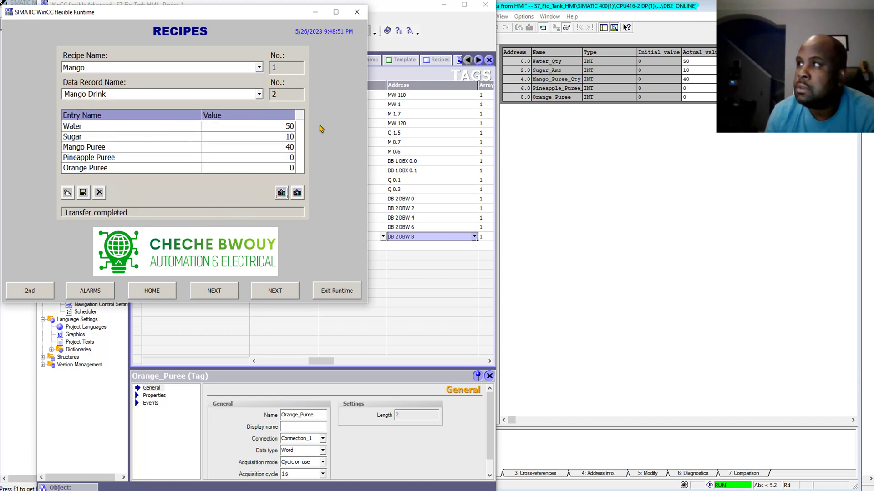